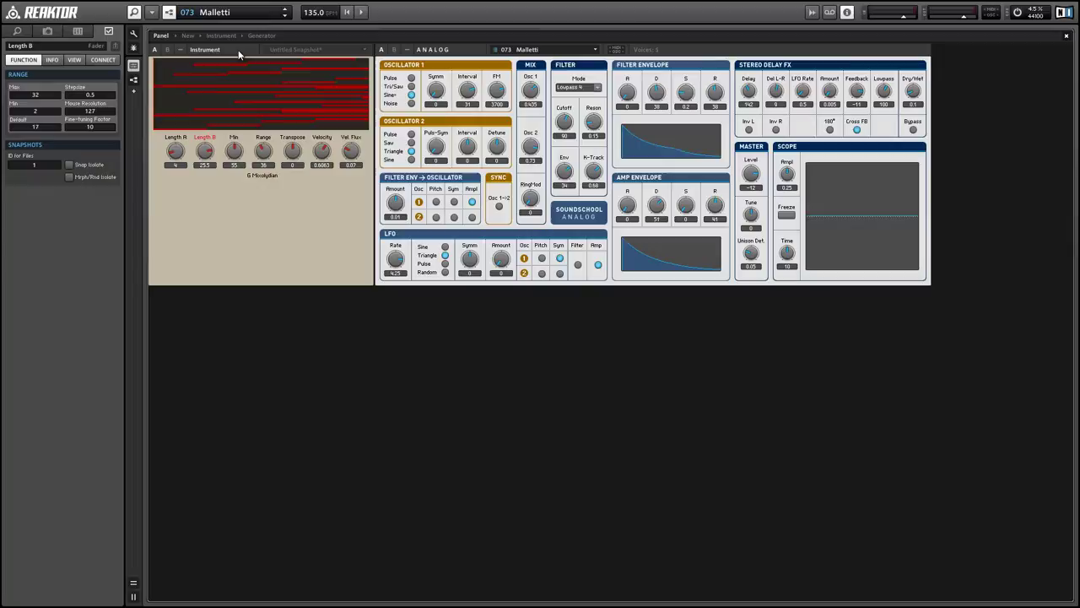
Start playback and set Length B 3.5, scale A Aeolian, Range 24 and Velocity 0.6772
left_click(361, 12)
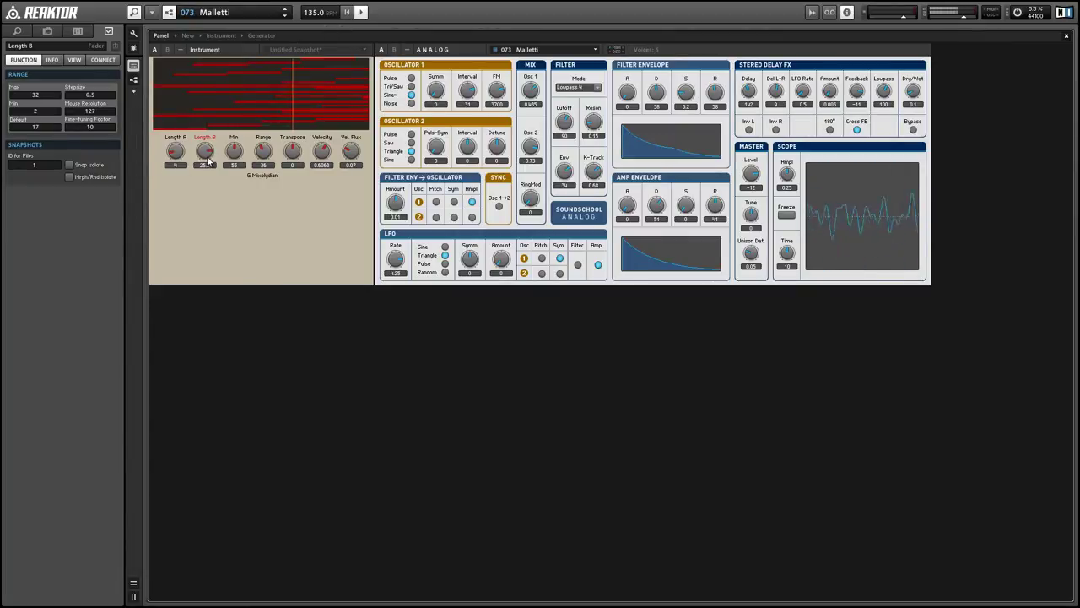
left_click_drag(205, 162, 214, 212)
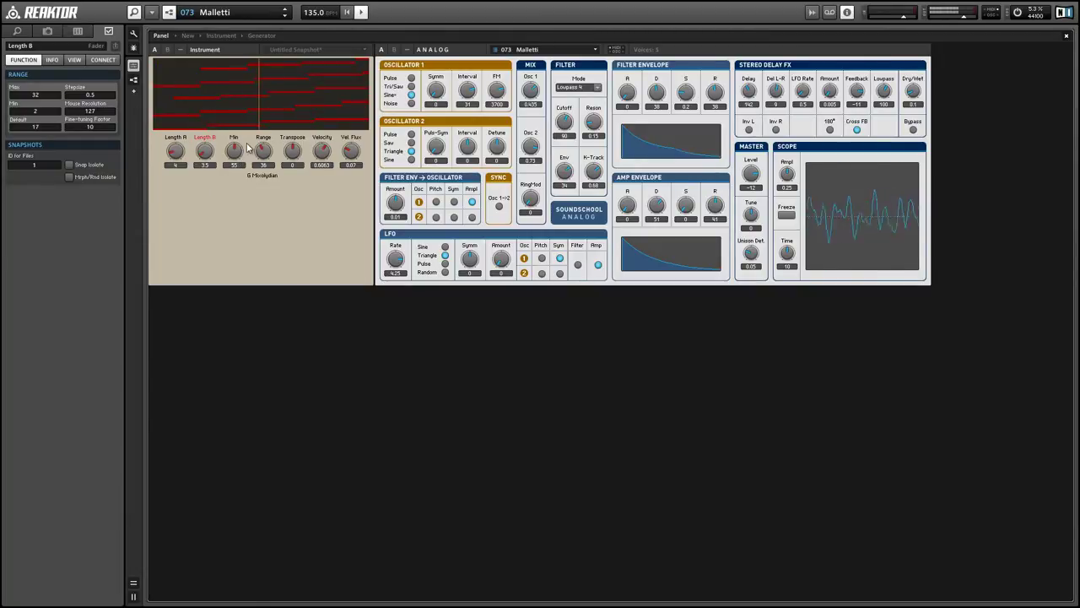
left_click_drag(240, 160, 241, 159)
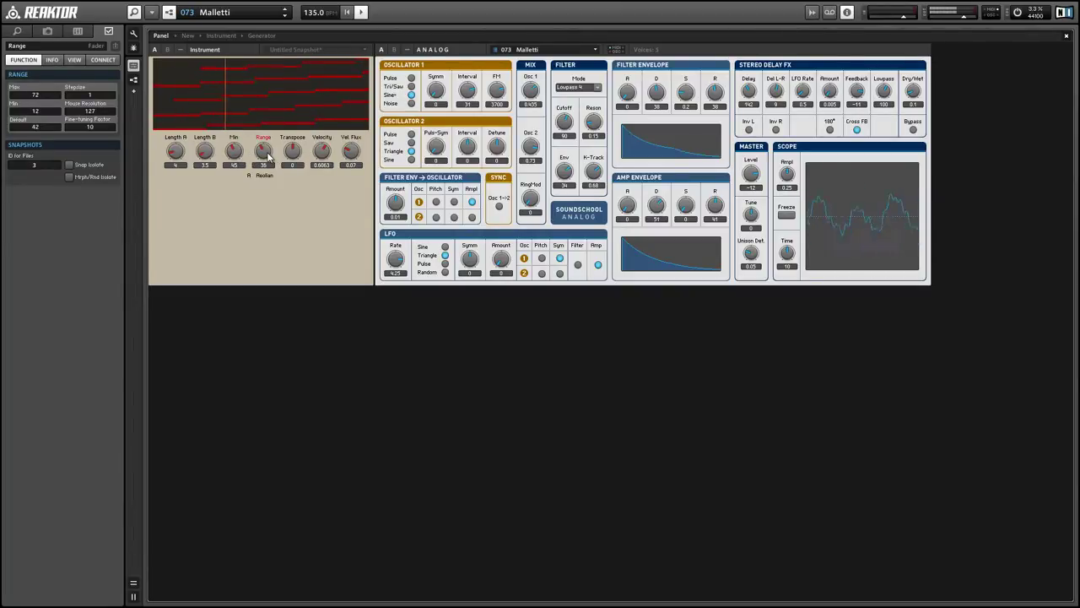
left_click_drag(278, 159, 275, 167)
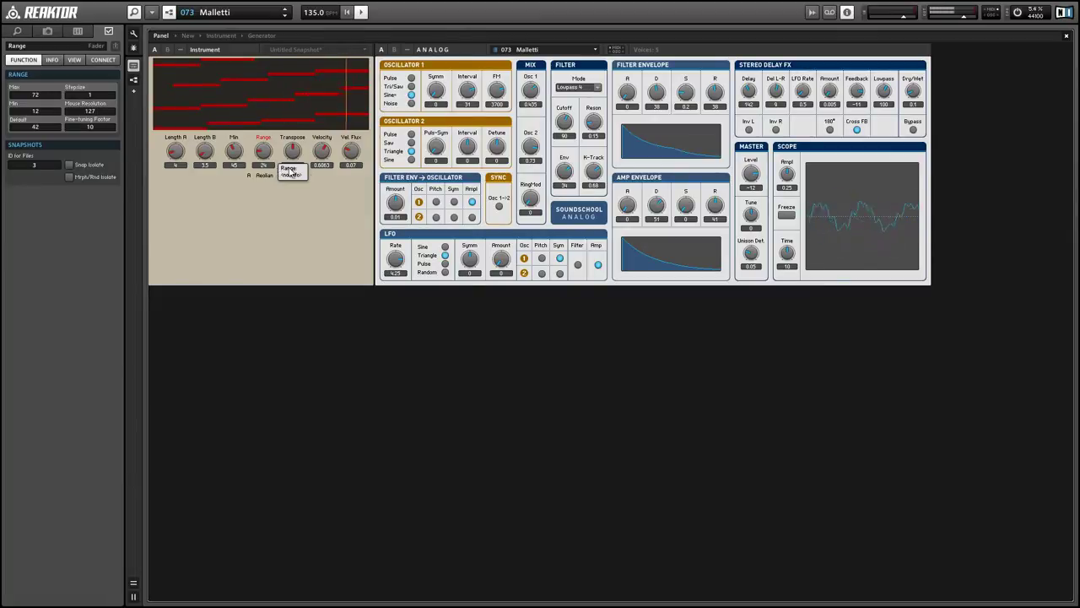
left_click_drag(321, 153, 342, 112)
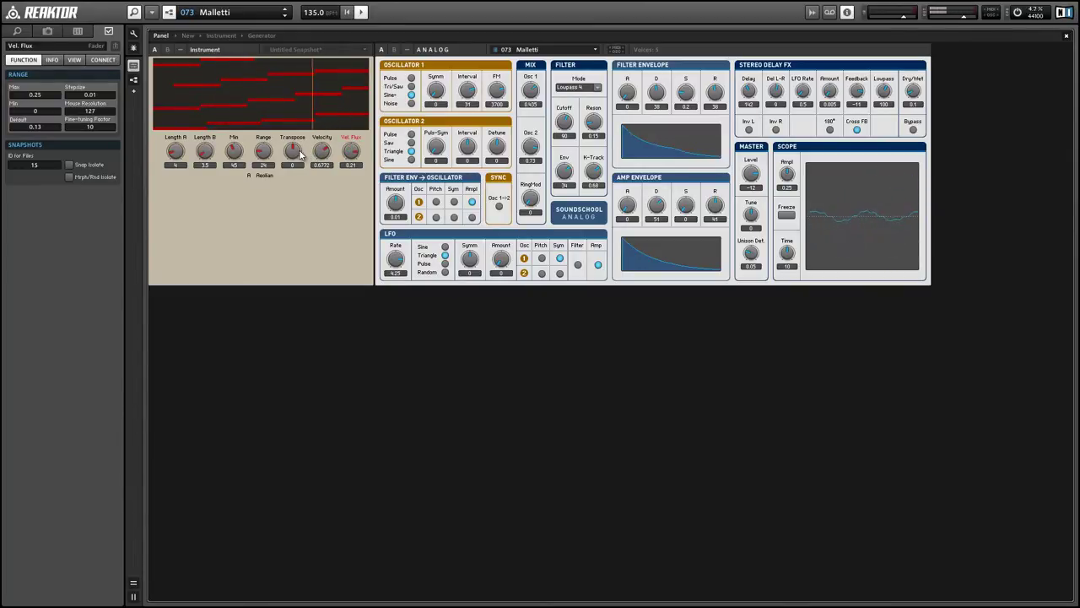
Lengthen Length B to 7, widen Range back to 36, then stop playback and deselect
left_click_drag(205, 151, 213, 149)
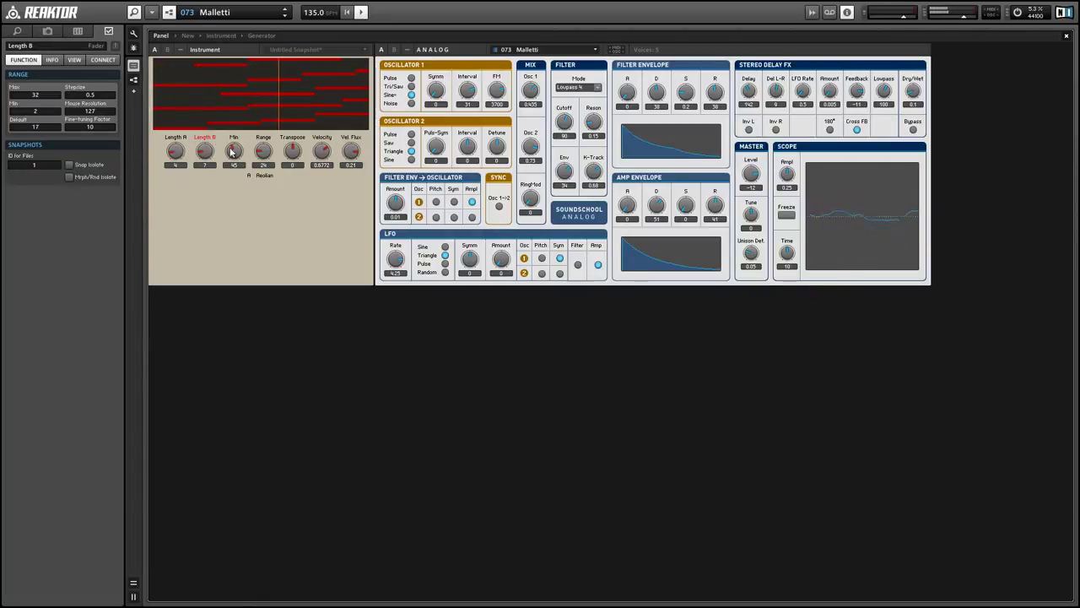
left_click_drag(263, 153, 259, 146)
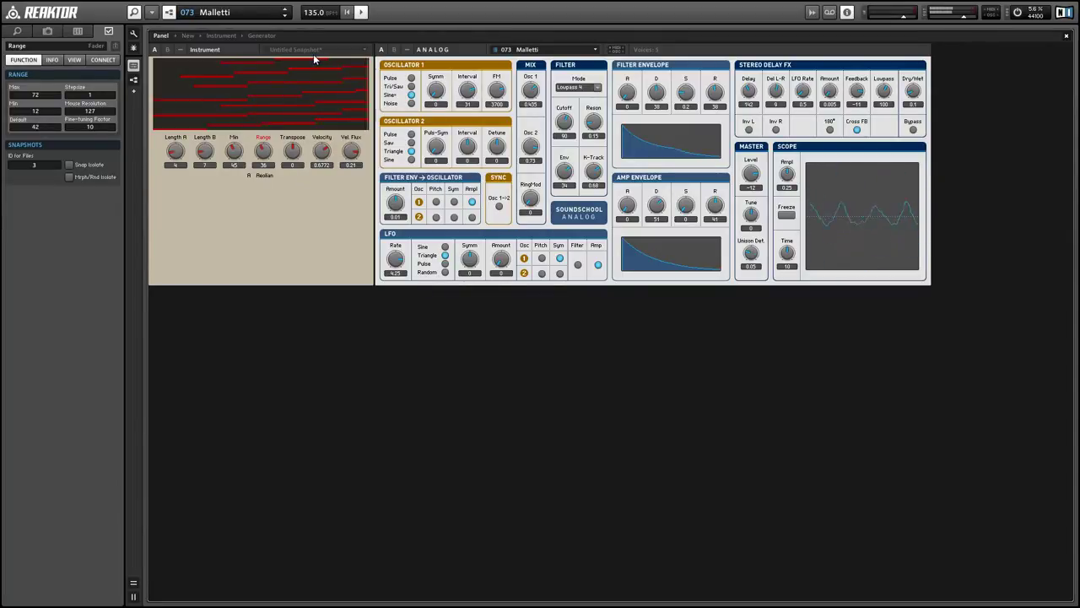
key("space")
key("space")
left_click(308, 246)
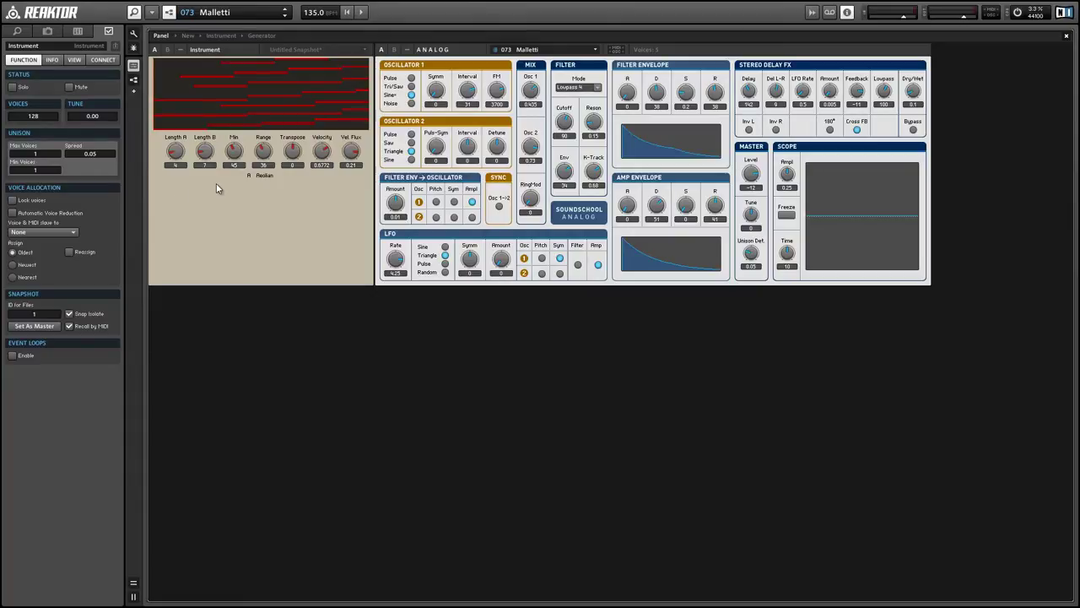
Marquee-select the Length A and Length B knobs on the sequencer panel
left_click_drag(224, 185, 148, 135)
Clear the selection of the Length A and Length B knobs
left_click(151, 141)
Turn Length A up to 6 and Length B up to 9.5
left_click_drag(175, 157, 176, 155)
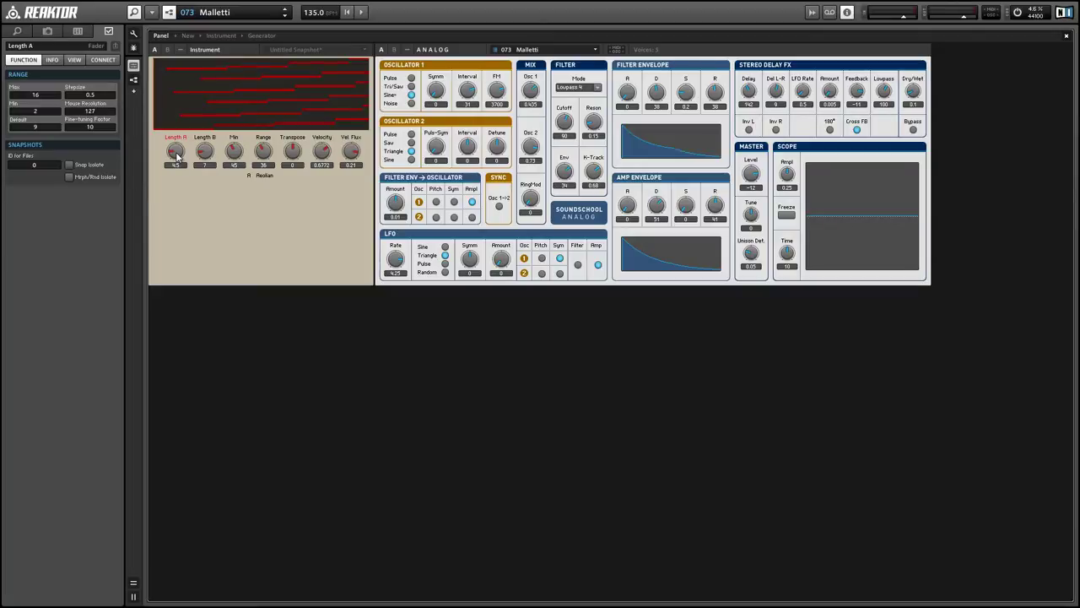
left_click_drag(204, 152, 183, 163)
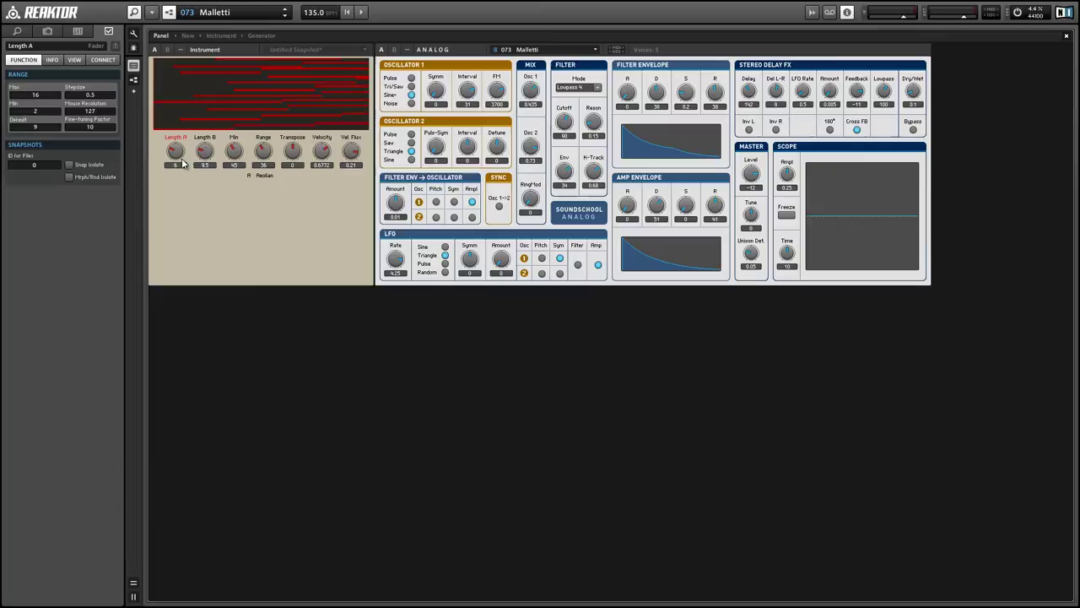
Briefly multi-select Min, Range and Transpose, then raise Min to 60 for C Ionian
left_click_drag(312, 189, 235, 150)
left_click(239, 181)
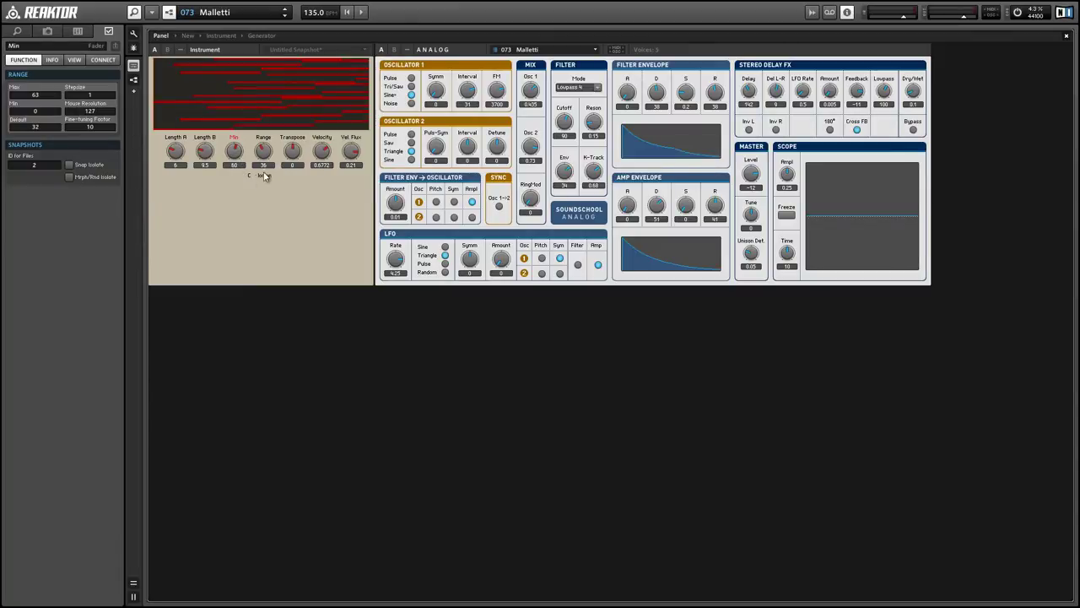
mouse_move(294, 158)
left_mouse_down()
mouse_move(288, 115)
mouse_move(302, 157)
left_mouse_up()
Inspect the whole ensemble's properties, then the sequencer Instrument's properties
left_click(310, 198)
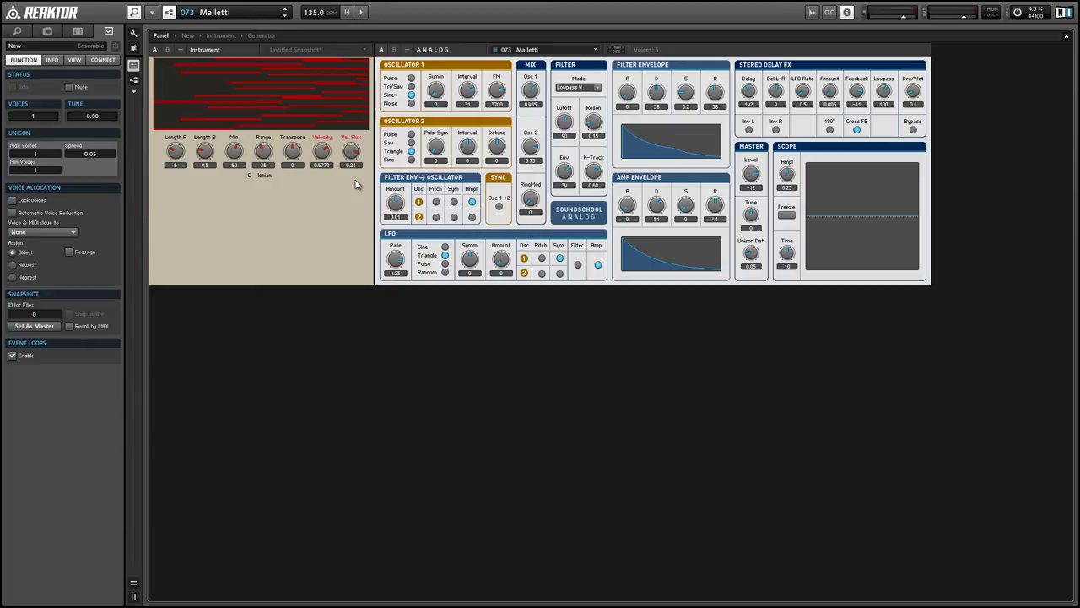
left_click(356, 182)
In the ensemble's top-level structure, delete the ANALOG synth block
key("F6")
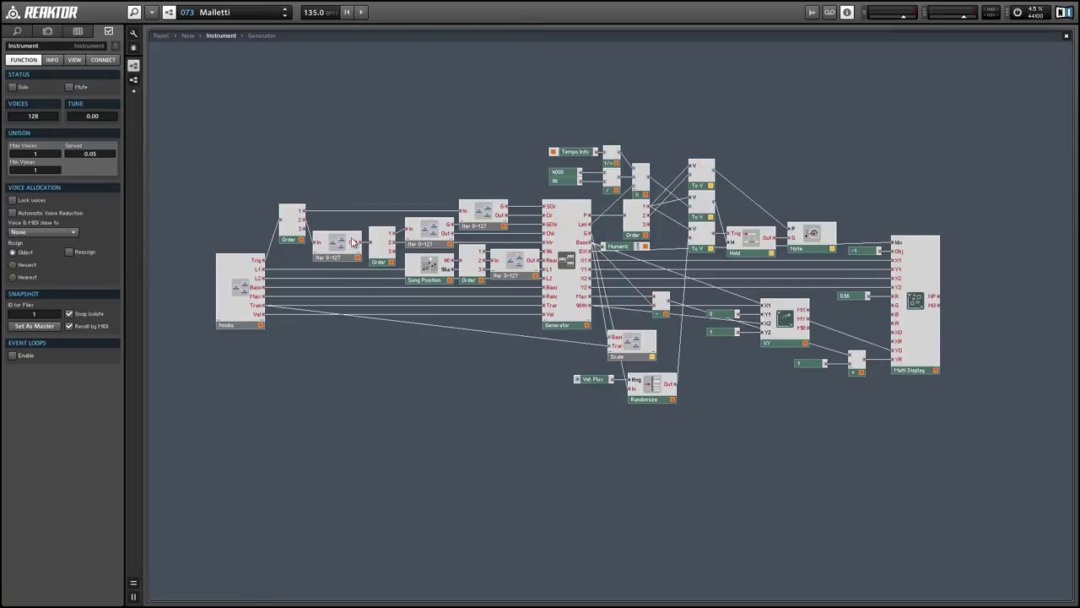
double_click(419, 417)
left_click(228, 114)
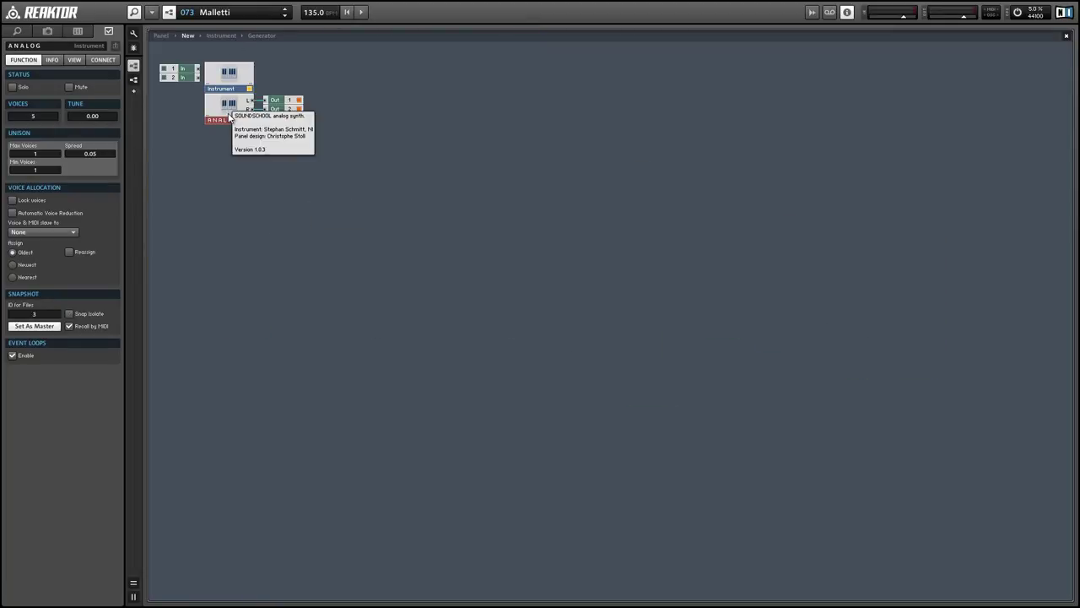
key("Delete")
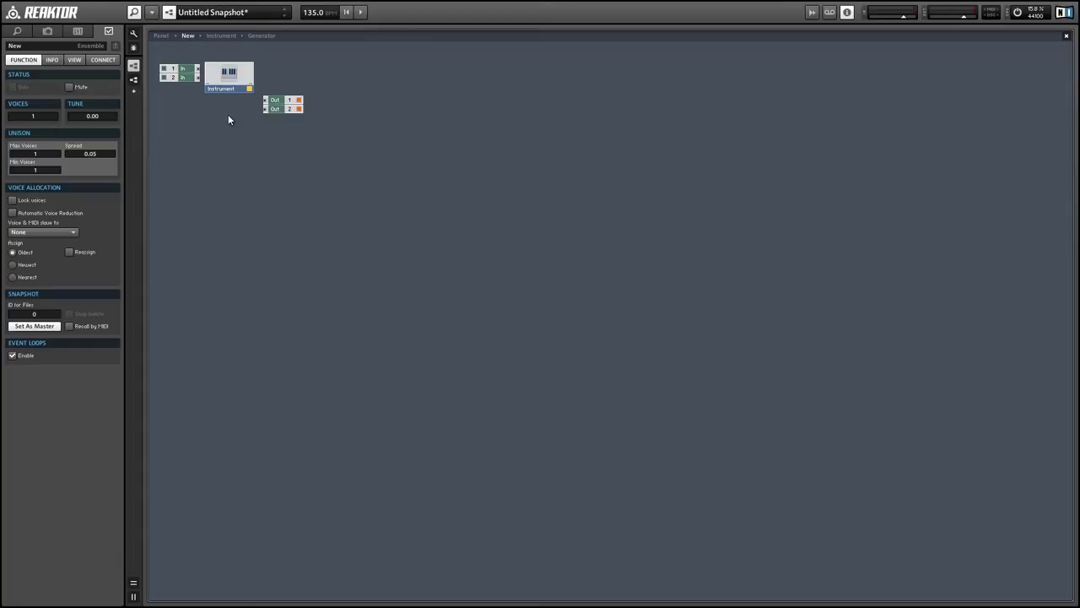
Insert a SteamPipe 2 synthesizer from Instrument > Synthesizers in the context menu
right_click(232, 135)
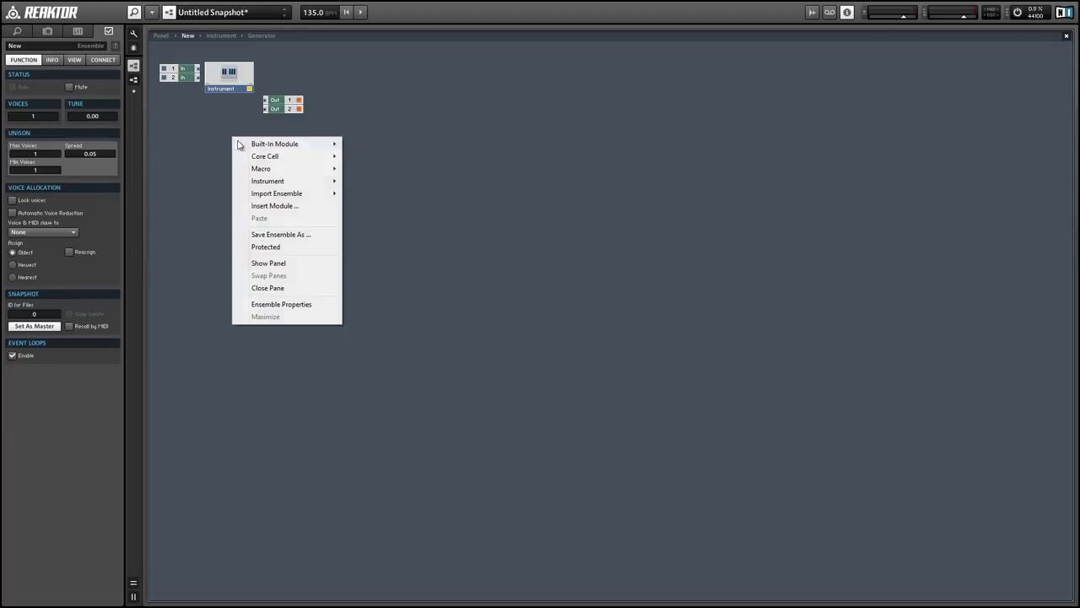
mouse_move(240, 145)
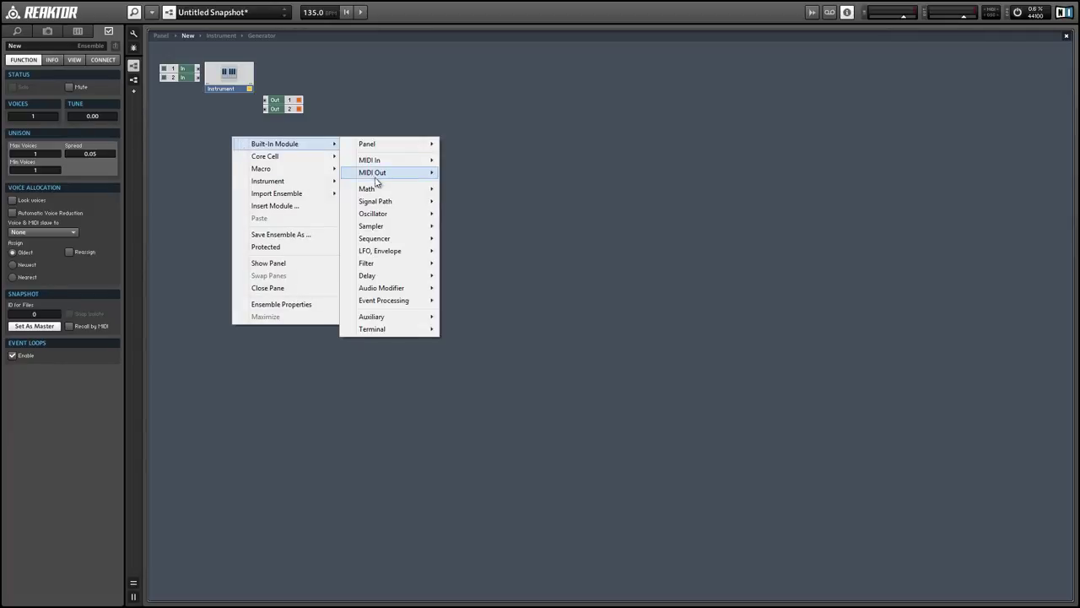
mouse_move(279, 182)
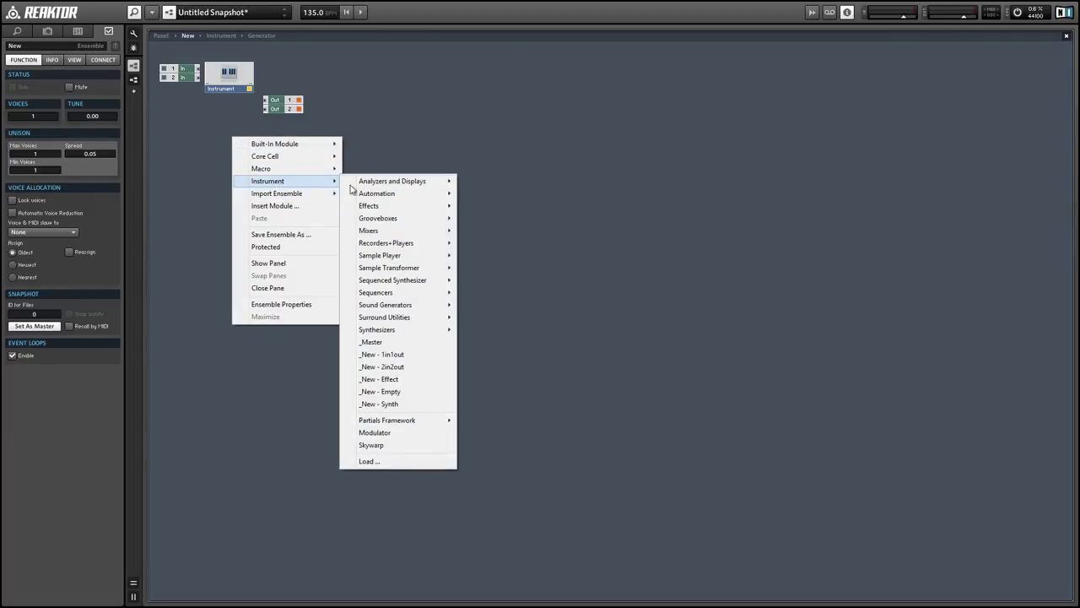
mouse_move(428, 330)
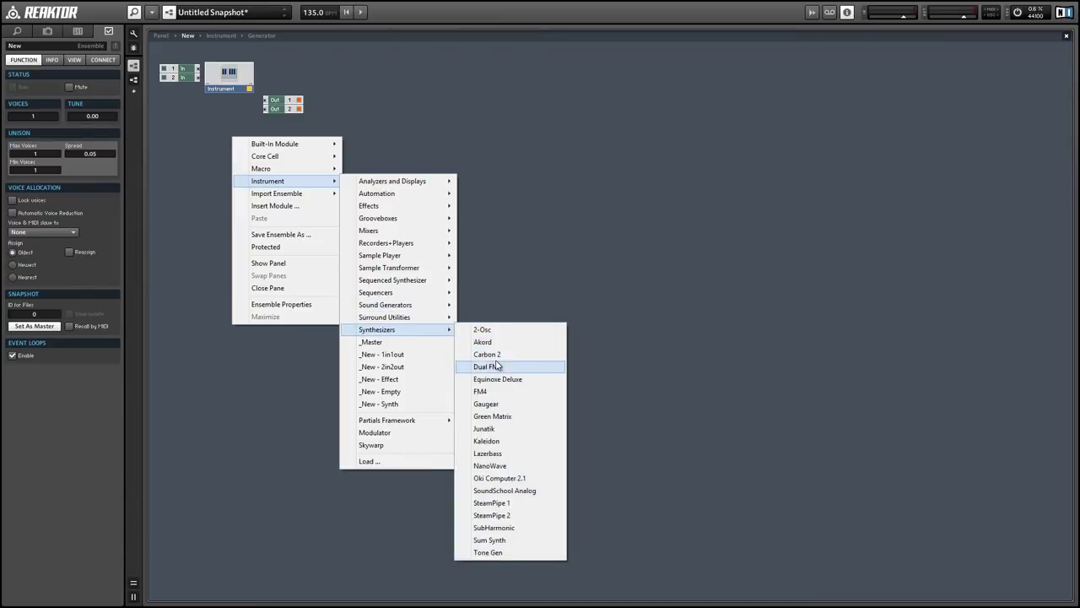
left_click(542, 517)
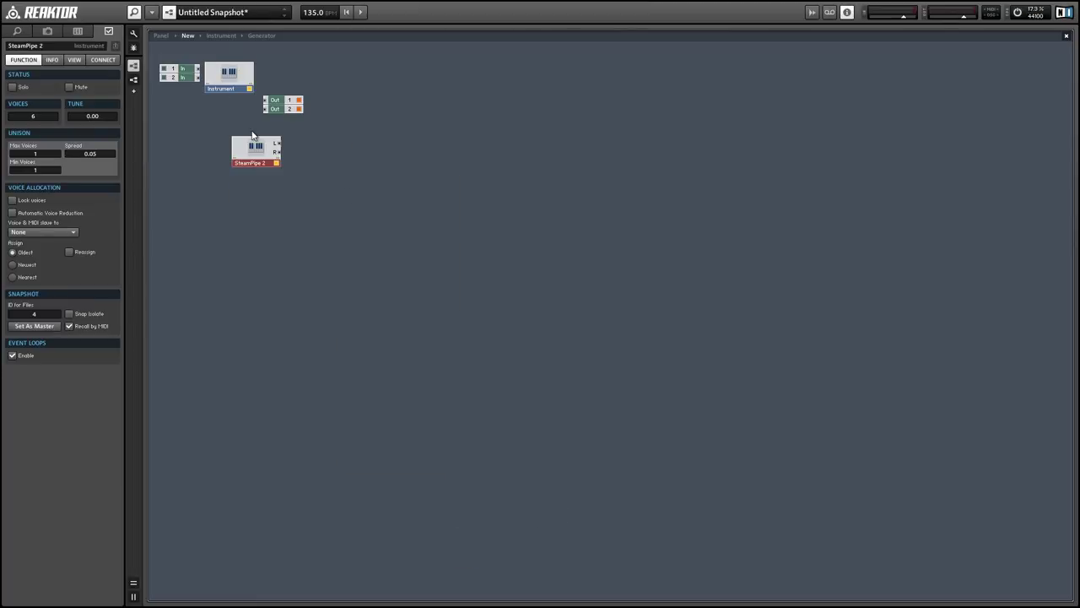
Place SteamPipe 2 beside the Instrument module and show its MIDI CONNECT settings
left_click_drag(252, 132, 223, 92)
left_click_drag(253, 146, 226, 107)
left_click(107, 61)
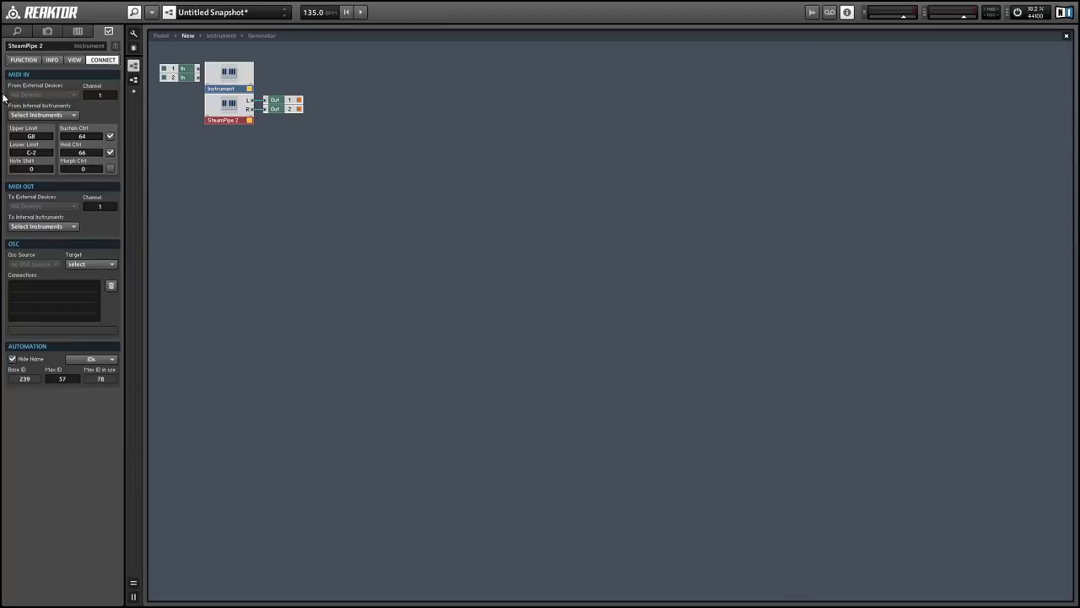
Set SteamPipe 2's From Internal Instruments MIDI source to Instrument, then deselect it
left_click(52, 116)
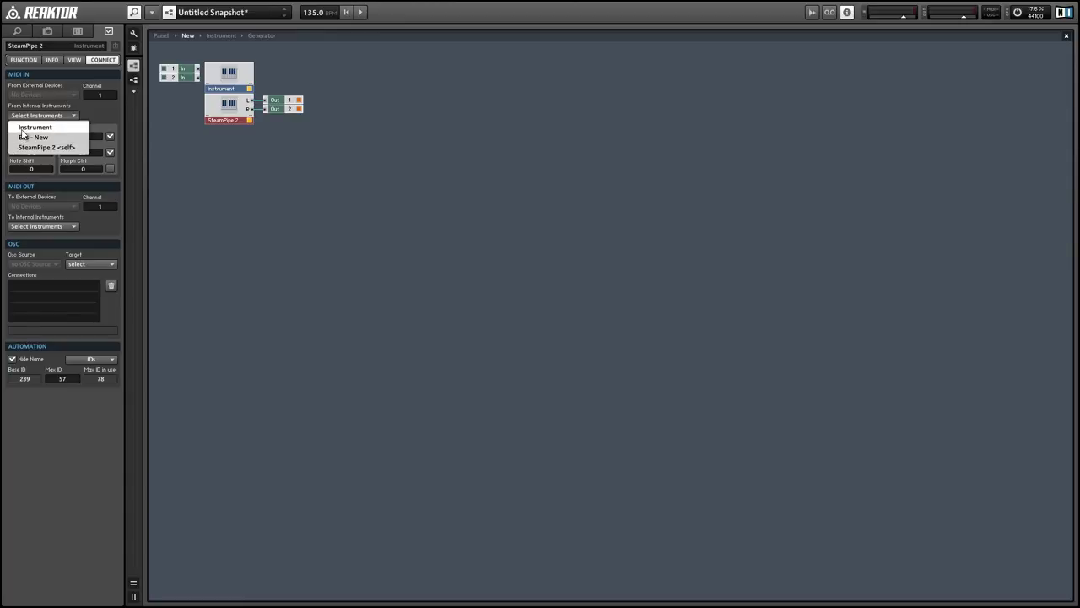
left_click(37, 129)
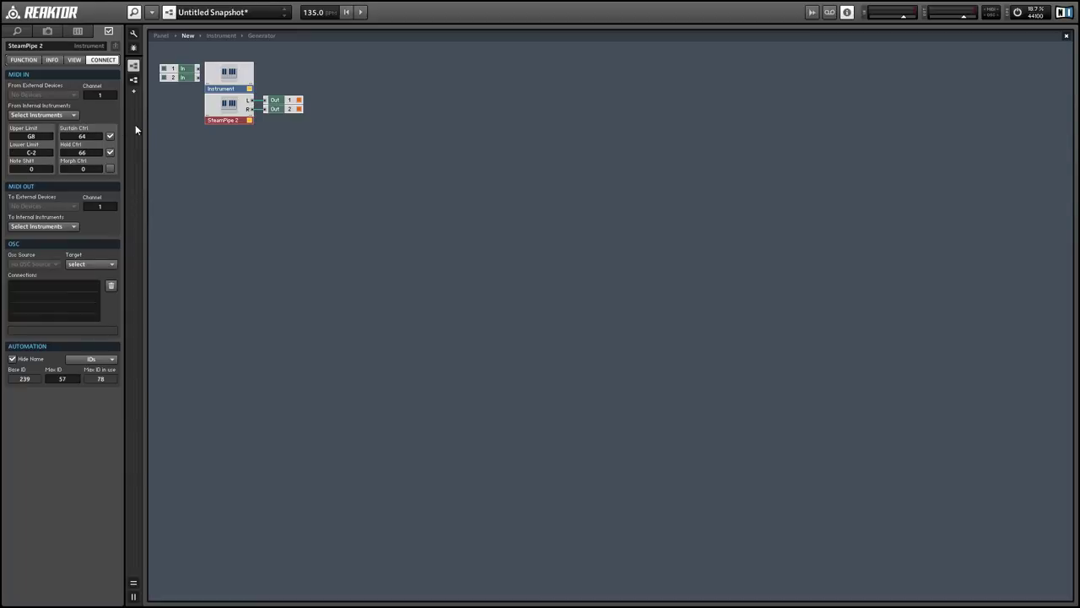
left_click(217, 146)
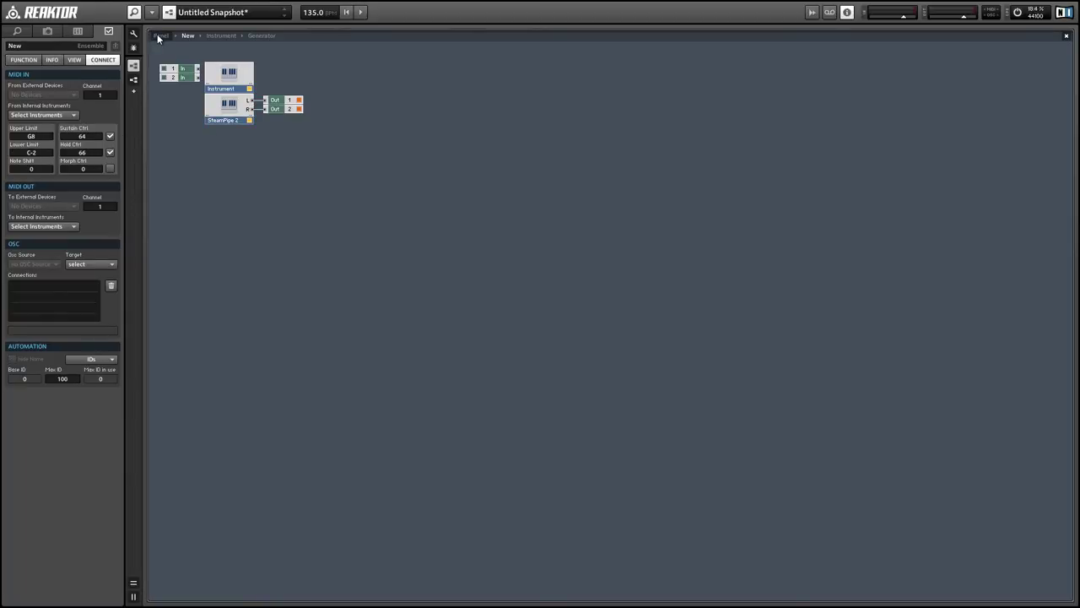
In panel view, load the 078 Pianoforte preset on SteamPipe 2 and start playback
left_click(157, 34)
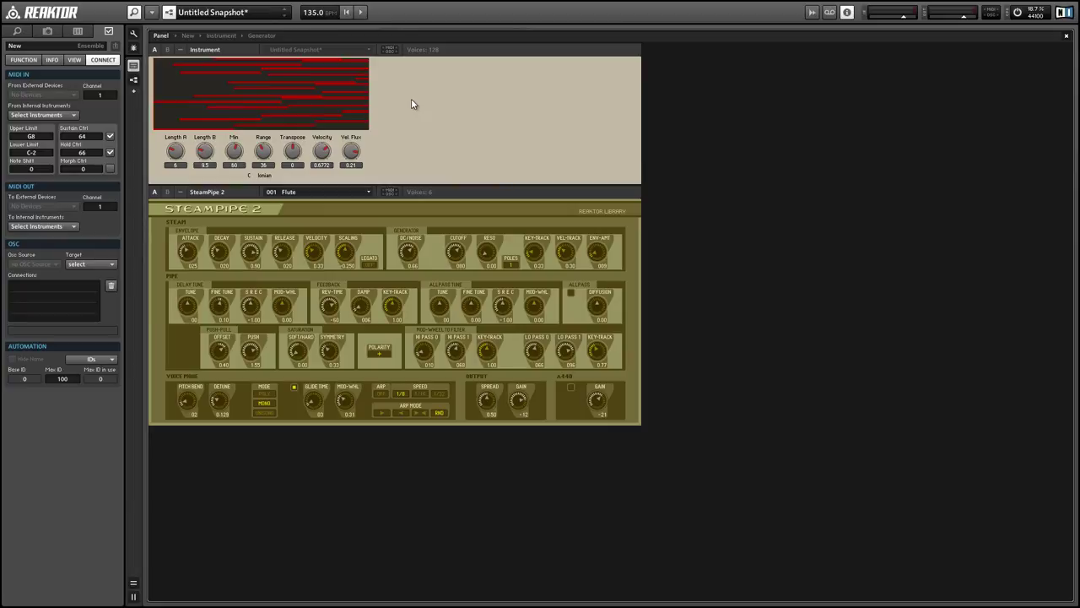
left_click(358, 191)
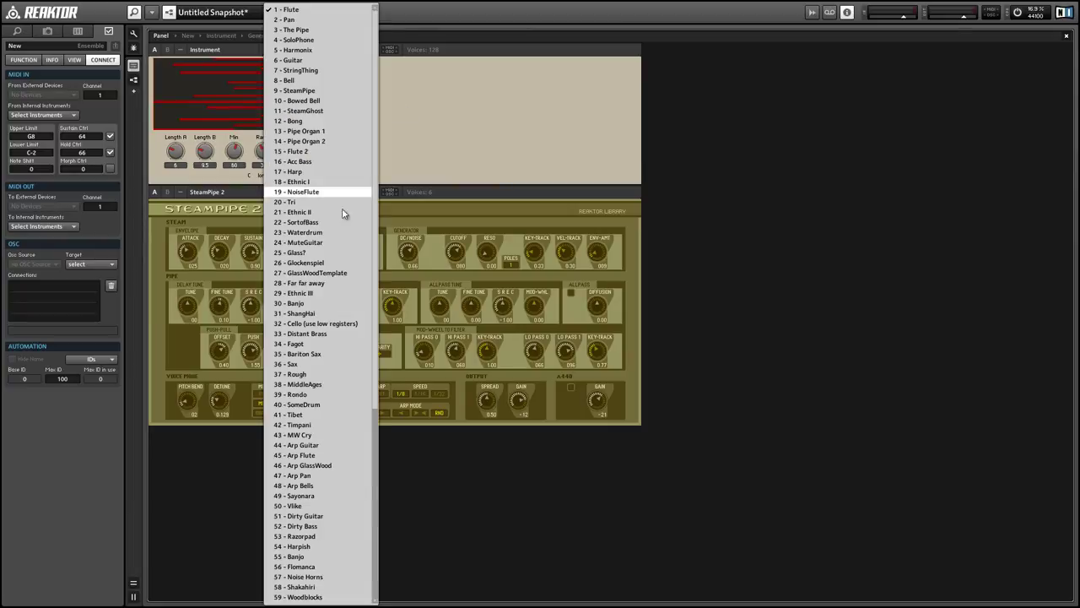
scroll(355, 338, "down", 6)
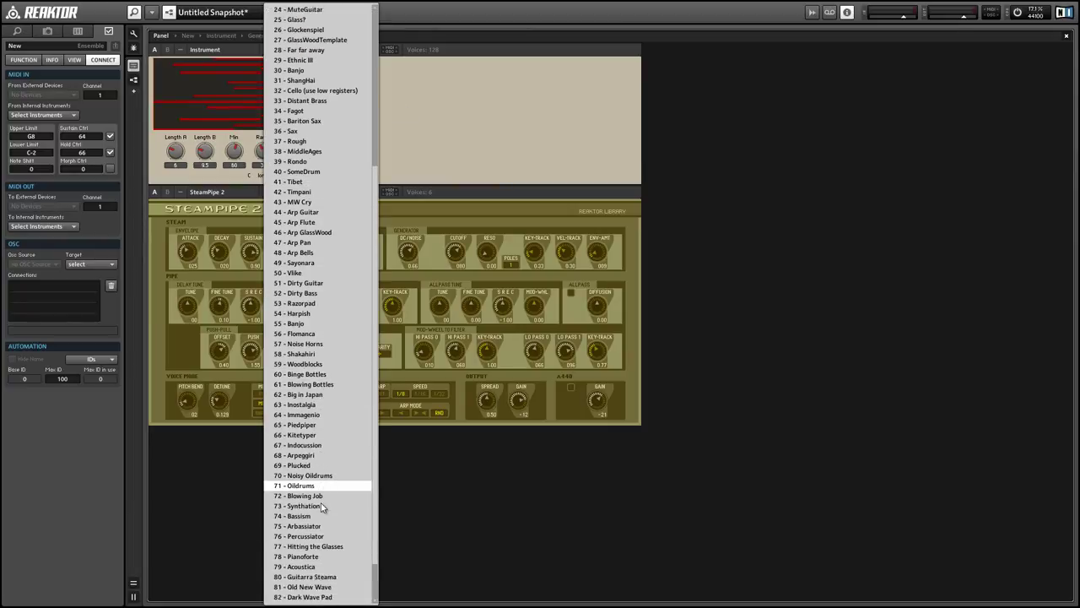
left_click(335, 556)
key("space")
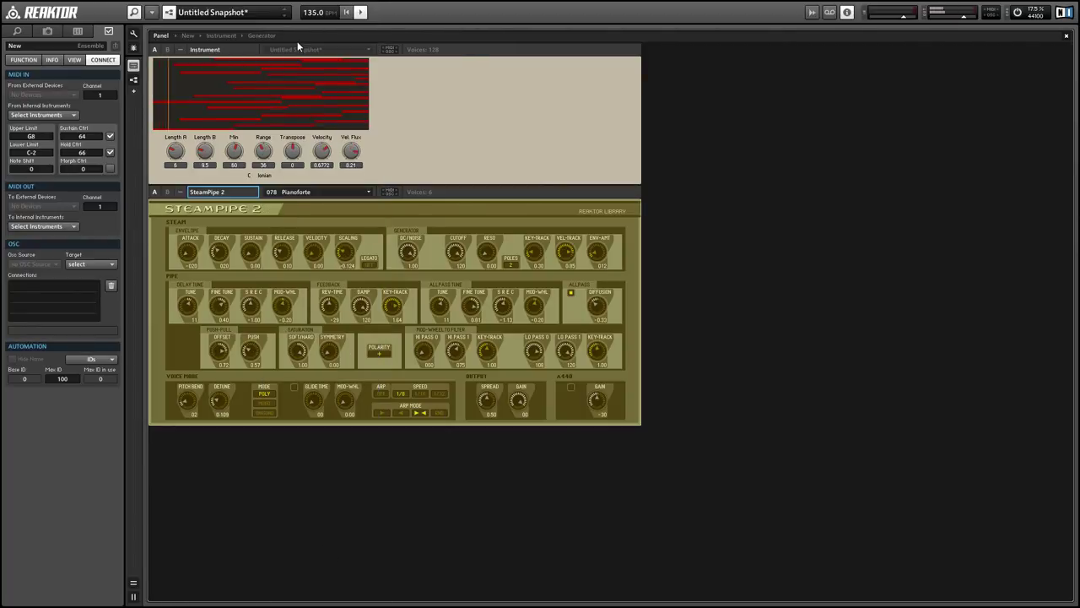
Switch SteamPipe 2 to the 056 Flomanca preset
left_click(301, 191)
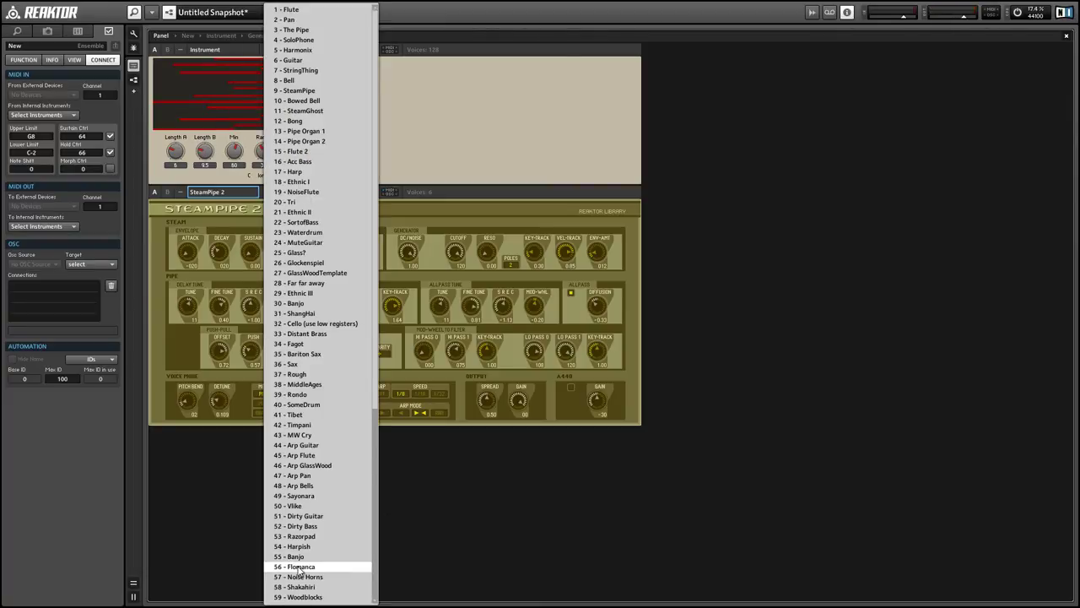
left_click(391, 562)
left_click(284, 192)
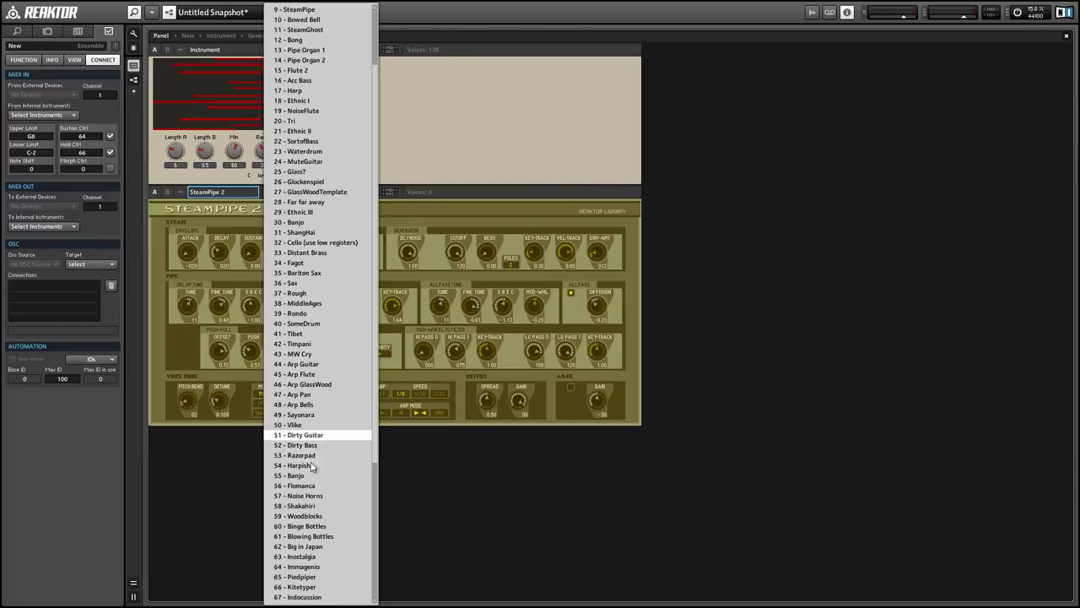
left_click(309, 486)
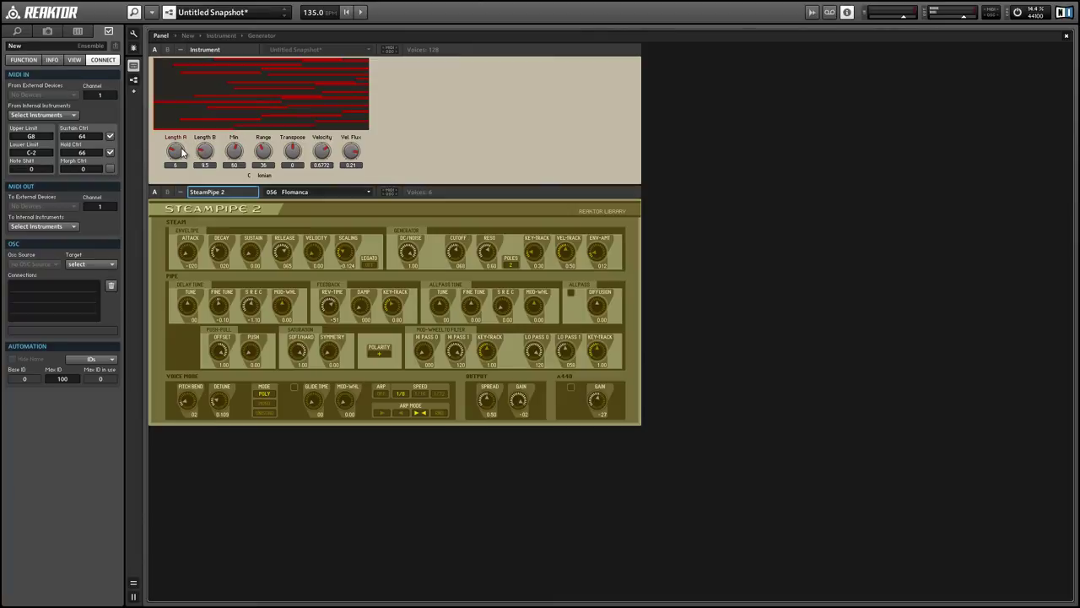
Raise the sequencer's Length A from 6 to 7, then stop playback
left_click_drag(175, 151, 218, 160)
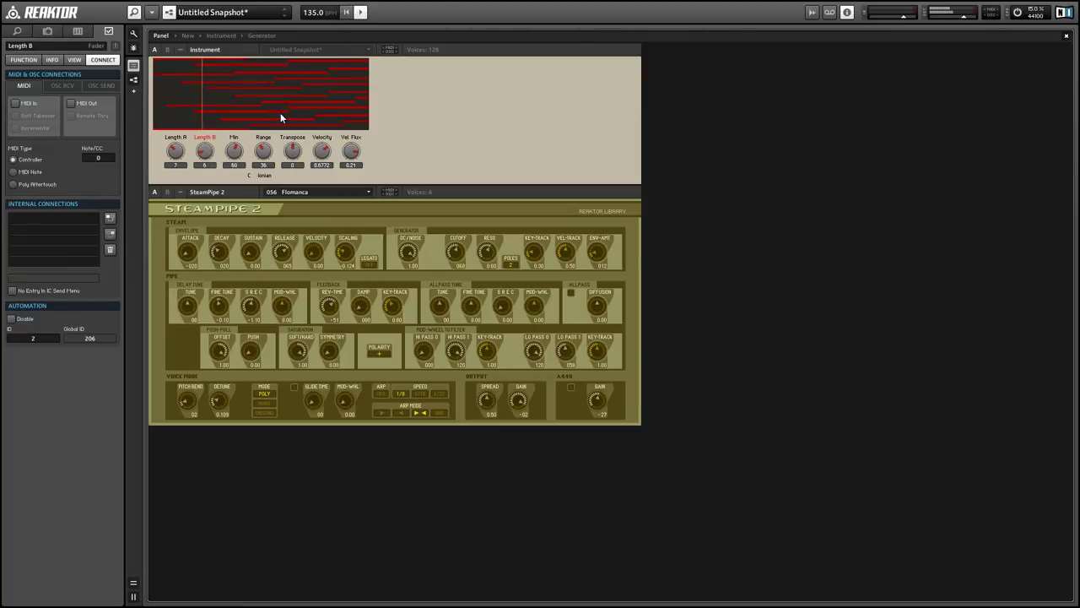
mouse_move(280, 113)
key("space")
left_click(494, 140)
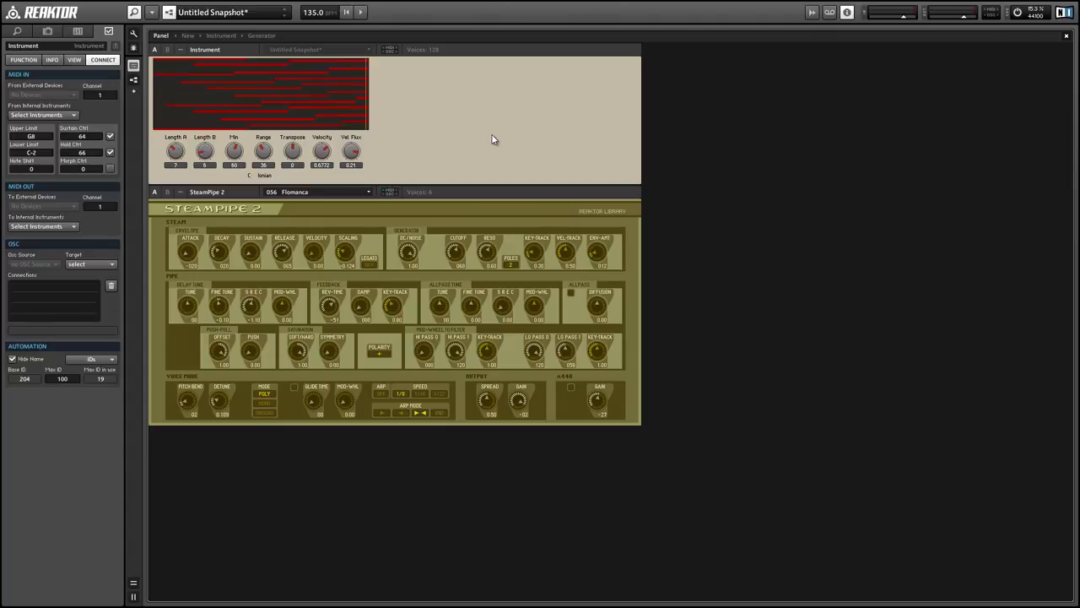